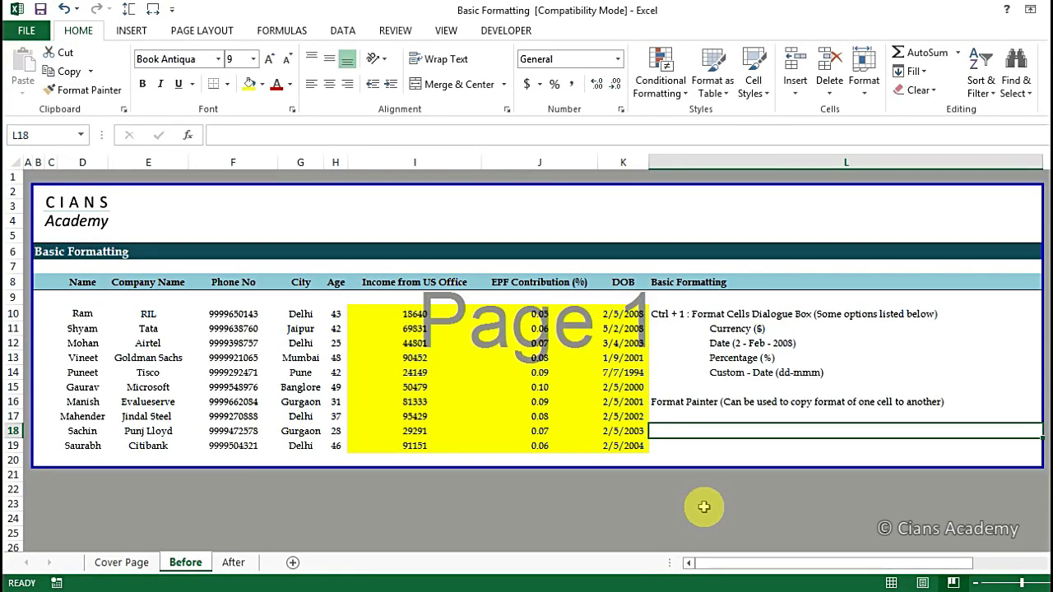
Select the entire Income from US Office column.
key("Left")
key("Left")
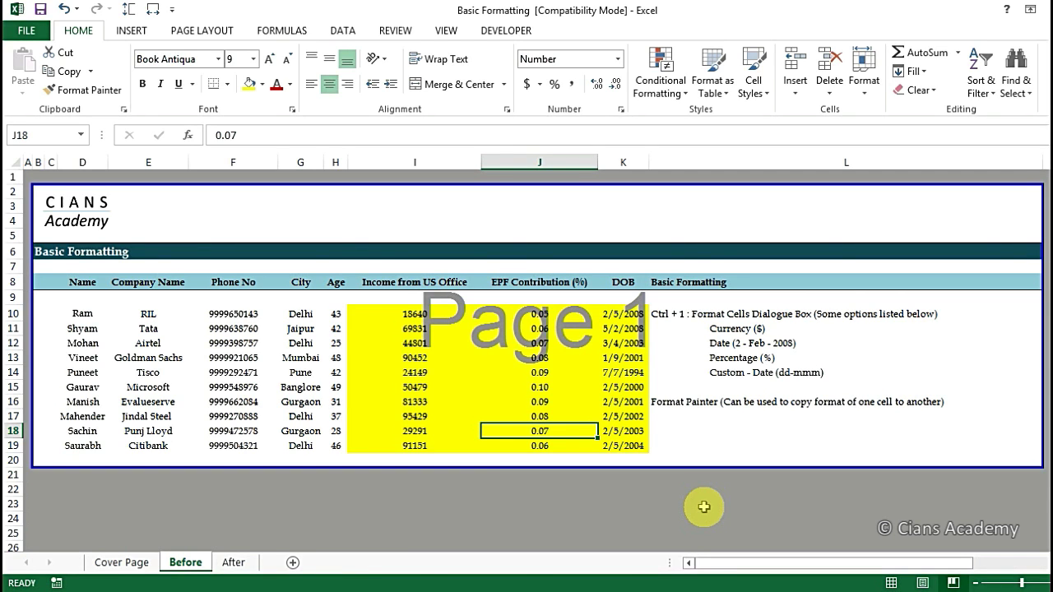
key("Up")
key("Left")
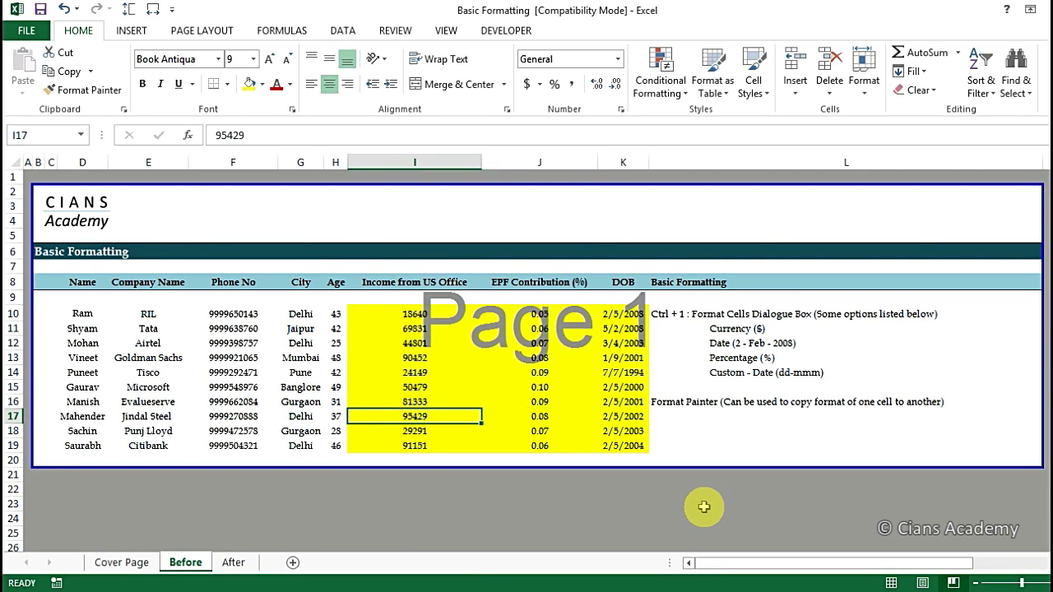
key("ctrl+space")
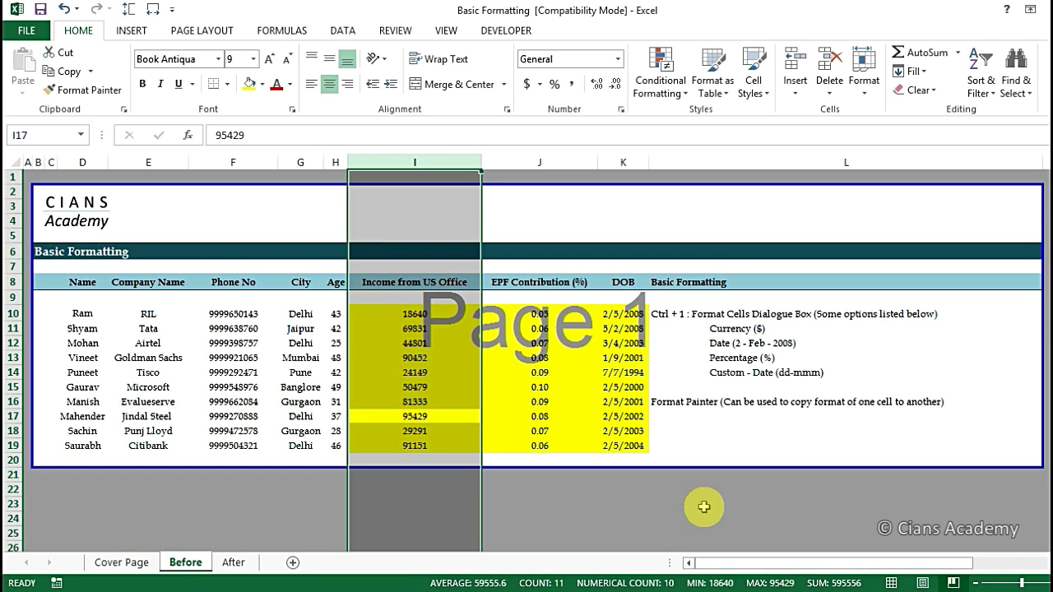
Format the first Income from US Office value in I10 as Currency with the $ symbol and 0 decimal places.
key("Up")
key("Up")
key("Up")
key("Up")
key("Up")
key("Up")
key("Up")
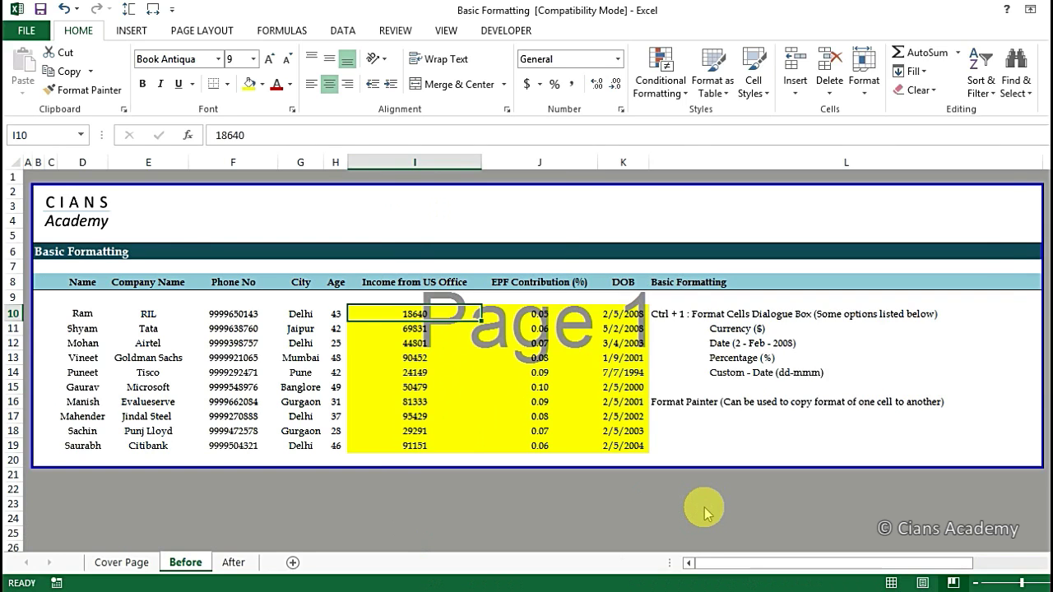
key("ctrl+1")
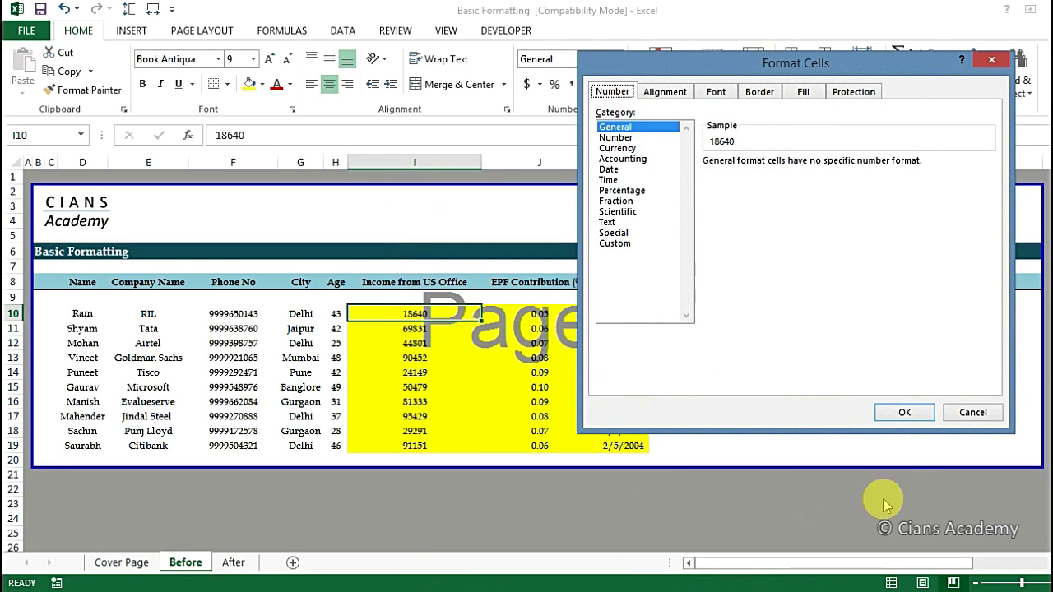
left_click(627, 150)
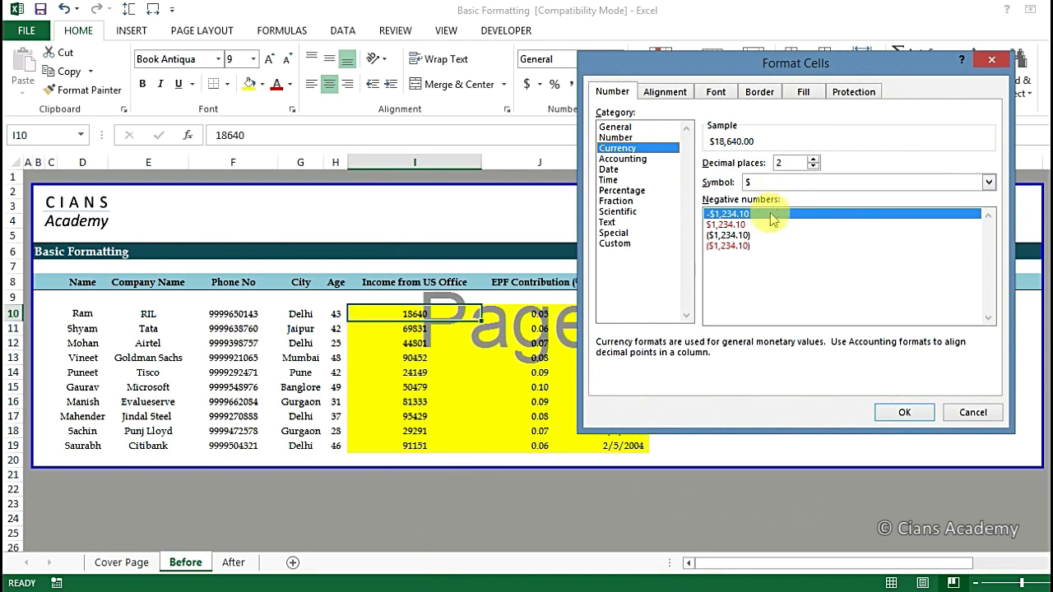
left_click(749, 182)
left_click(753, 207)
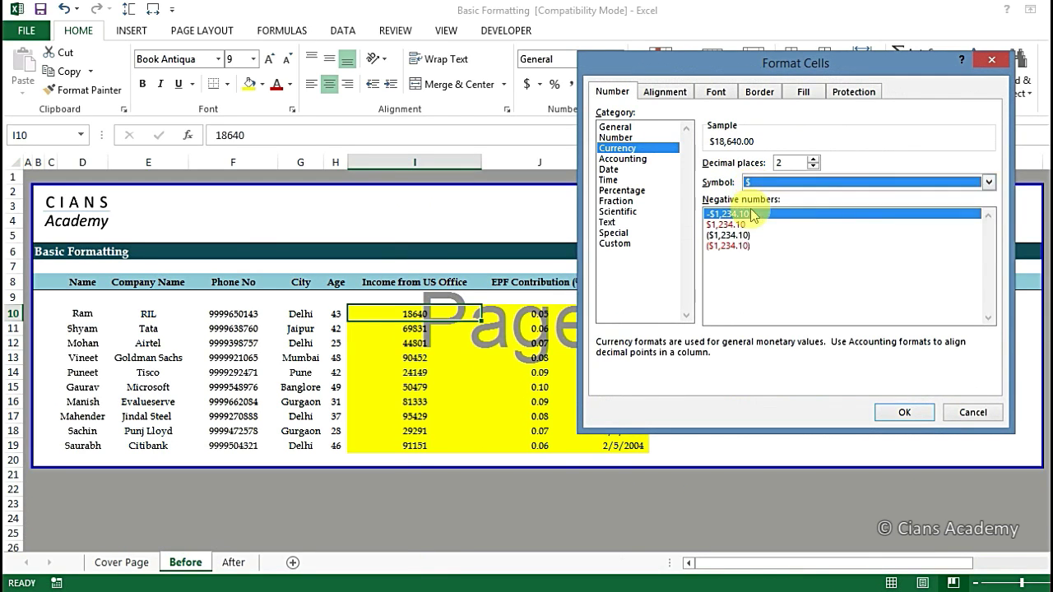
left_click(812, 168)
left_click(813, 168)
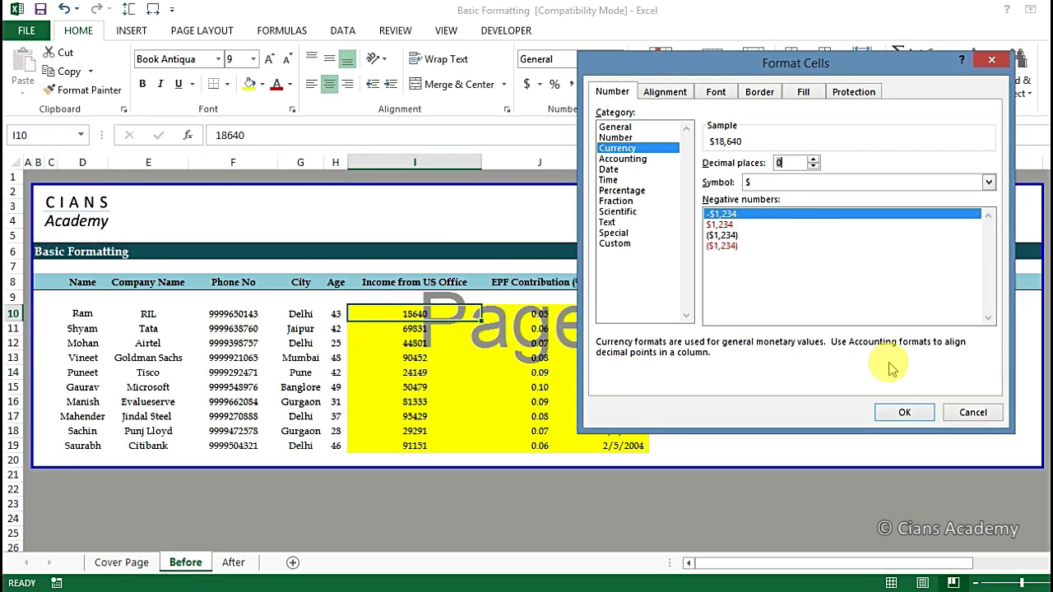
left_click(903, 414)
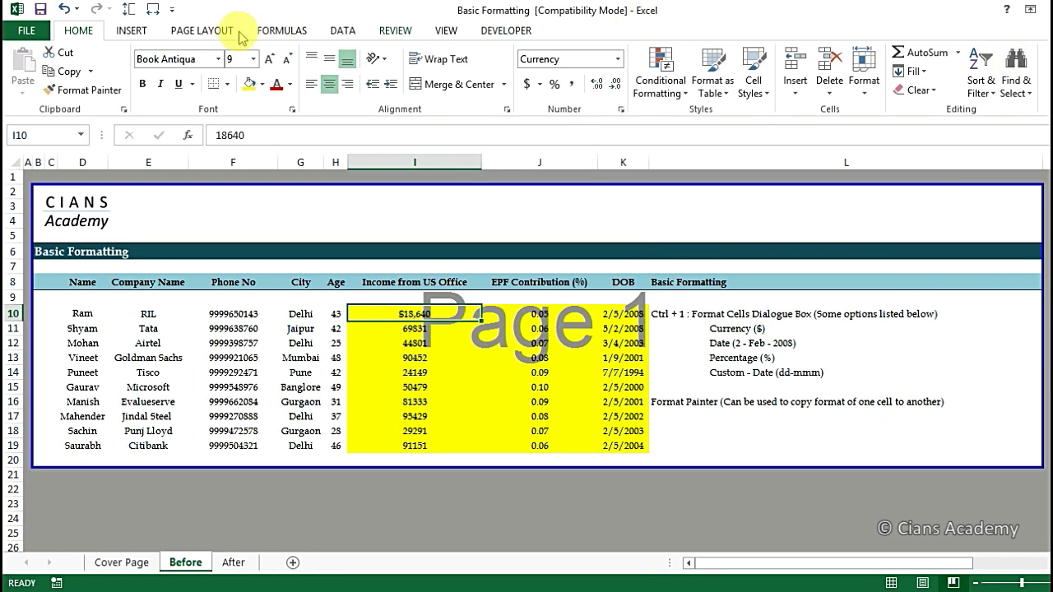
Try copying the currency format of I10 to I11:I19 with Format Painter, and undo it.
left_click(63, 90)
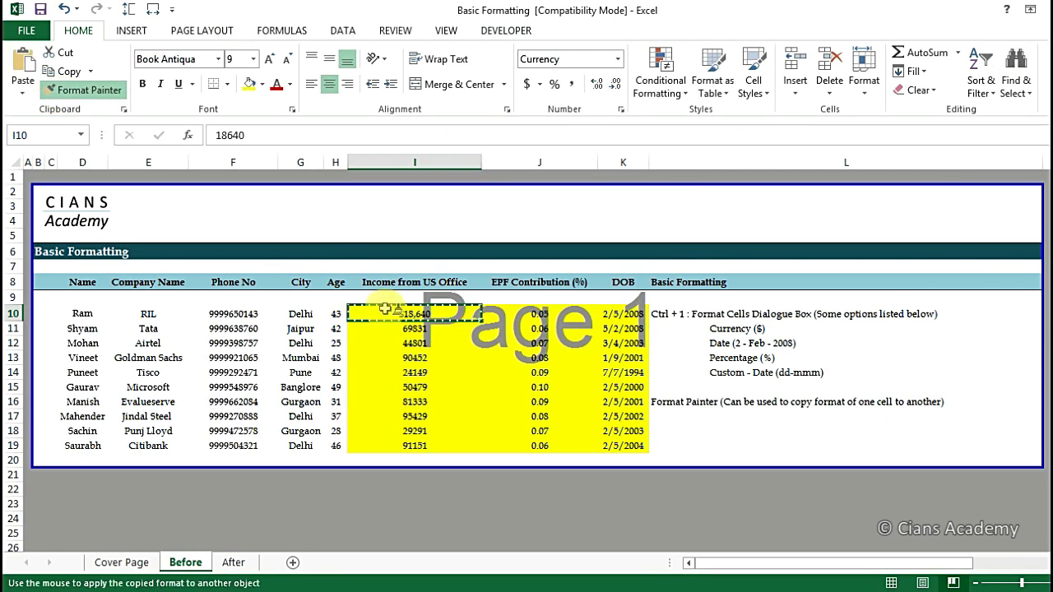
left_click_drag(427, 327, 428, 440)
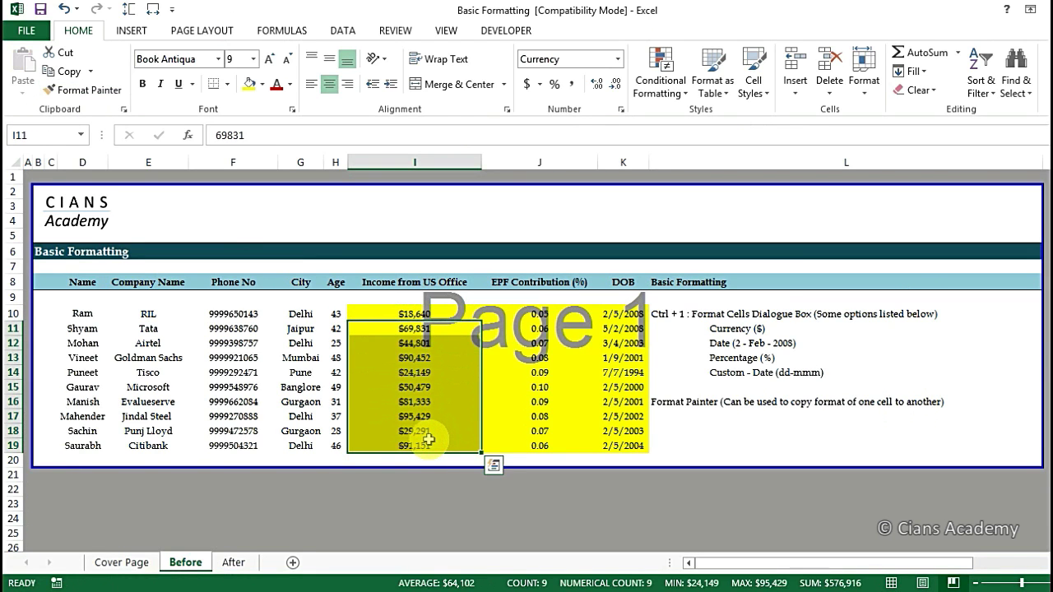
key("Up")
key("ctrl+c")
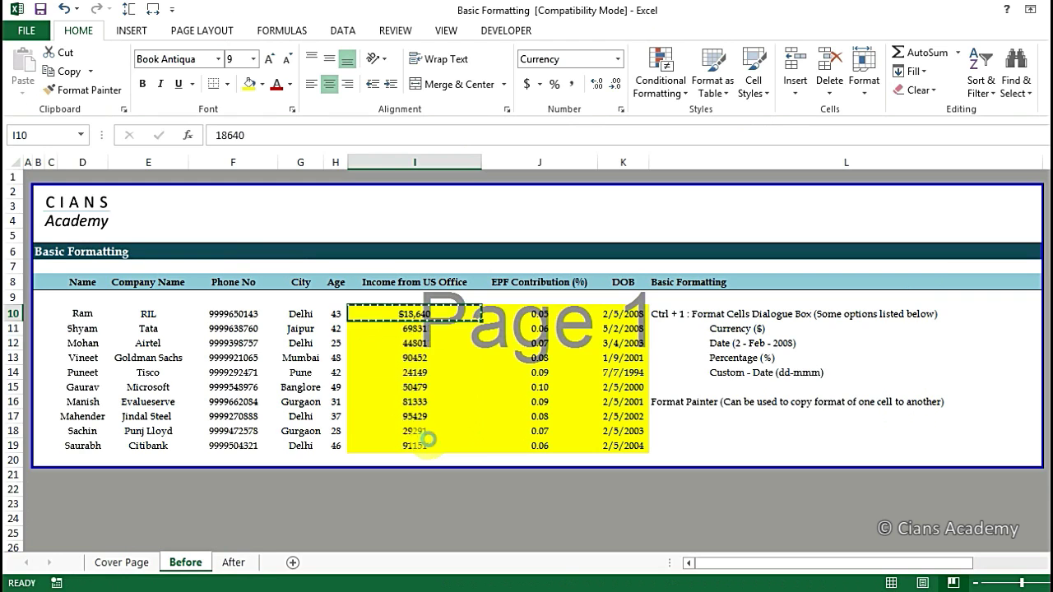
key("ctrl+z")
Apply the copied format of I10 to the income values in I10:I19 using Paste Special with Formats.
key("Up")
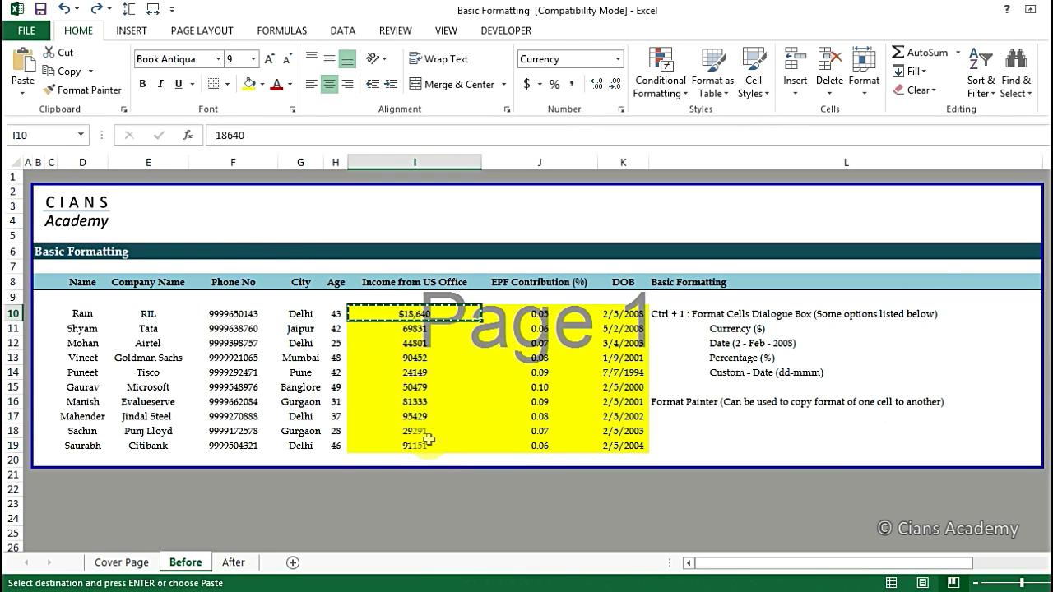
key("shift+Down")
key("shift+Down")
key("shift+Down")
key("shift+Down")
key("shift+Down")
key("shift+Down")
key("shift+Down")
key("shift+Down")
key("shift+Down")
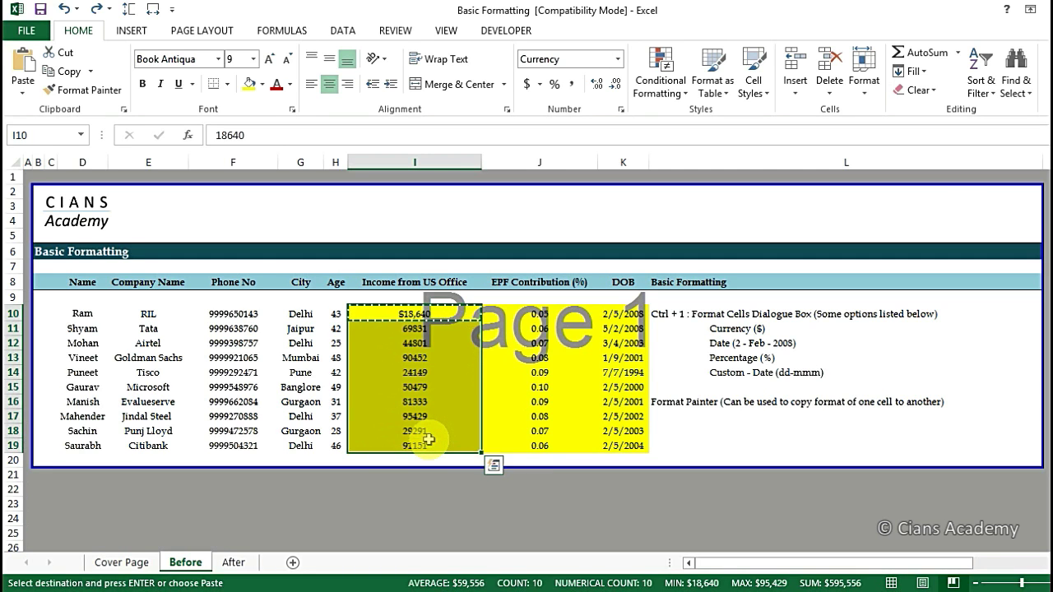
key("ctrl+alt+v")
key("t")
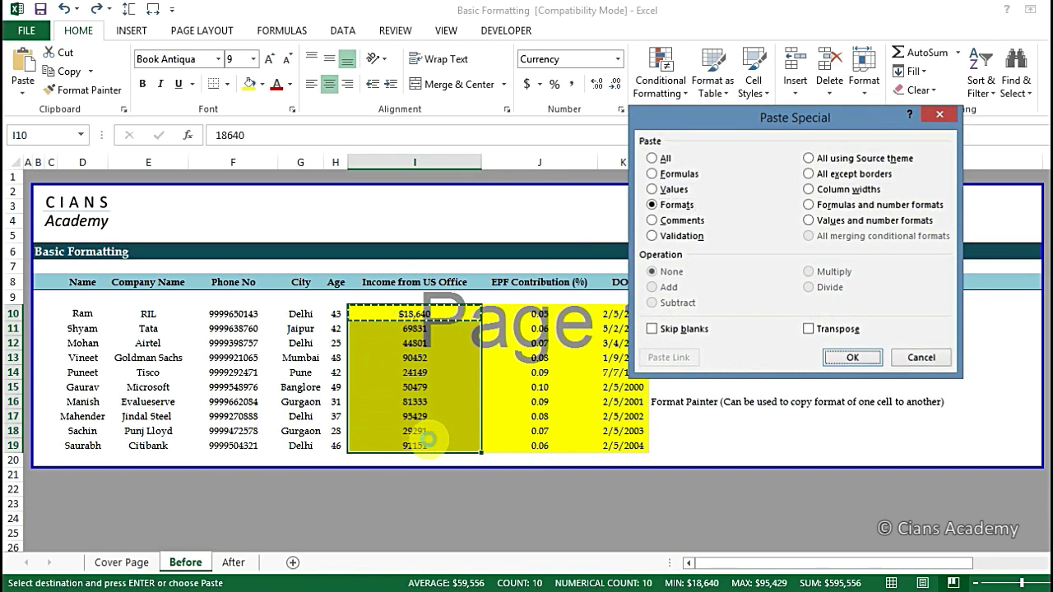
key("Return")
key("Escape")
Format the first EPF Contribution value in J10 as Percentage with 0 decimal places.
key("Right")
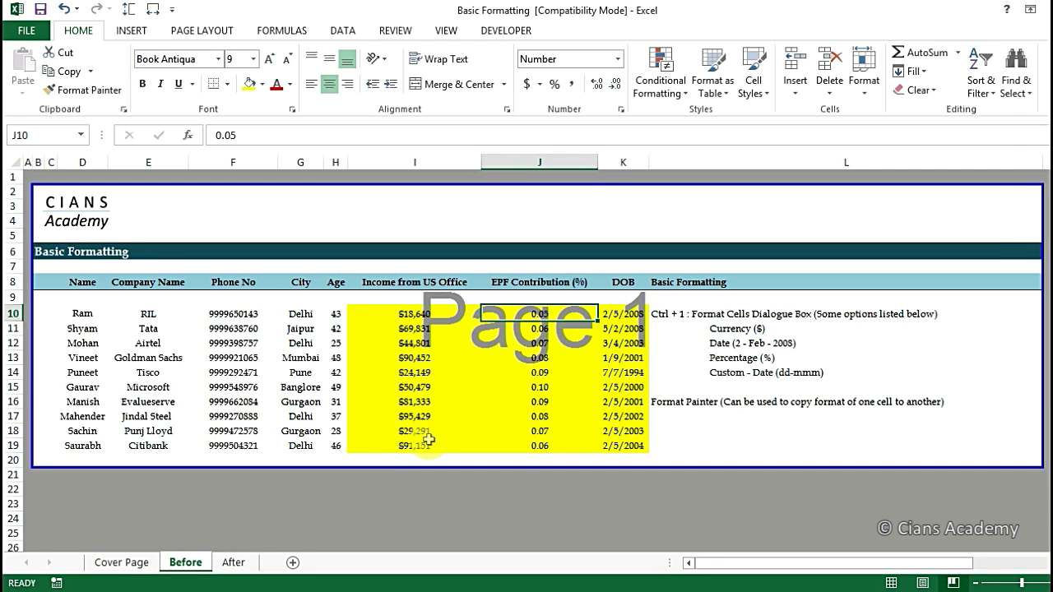
key("ctrl+1")
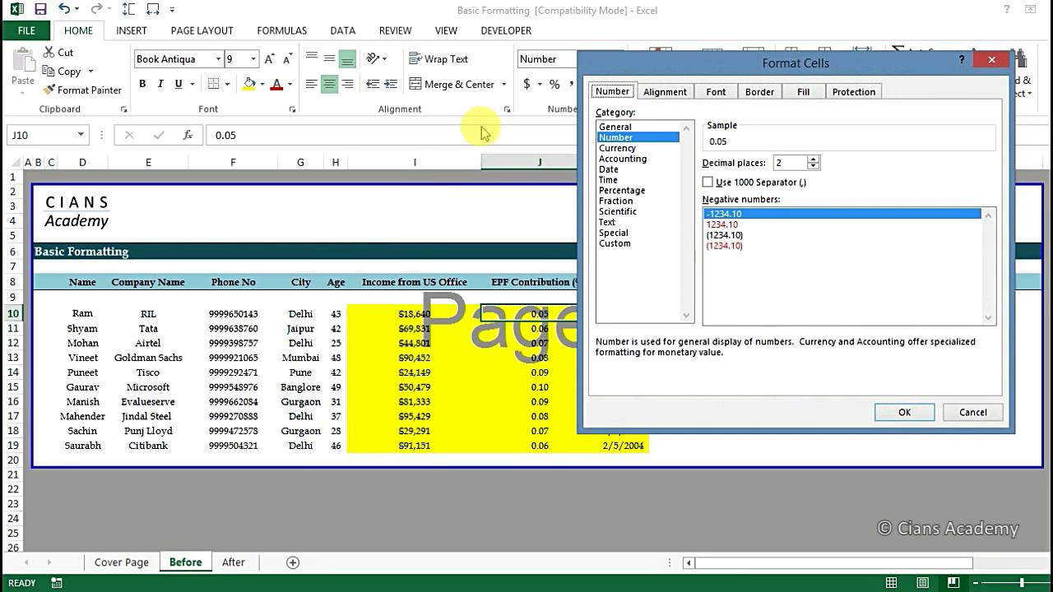
left_click(618, 190)
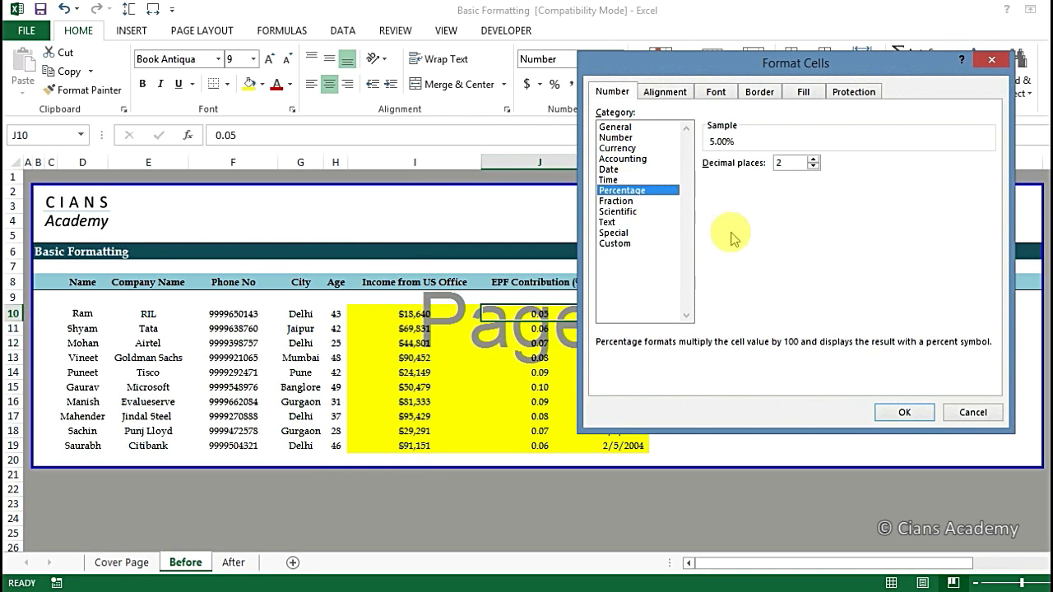
left_click(813, 166)
left_click(813, 166)
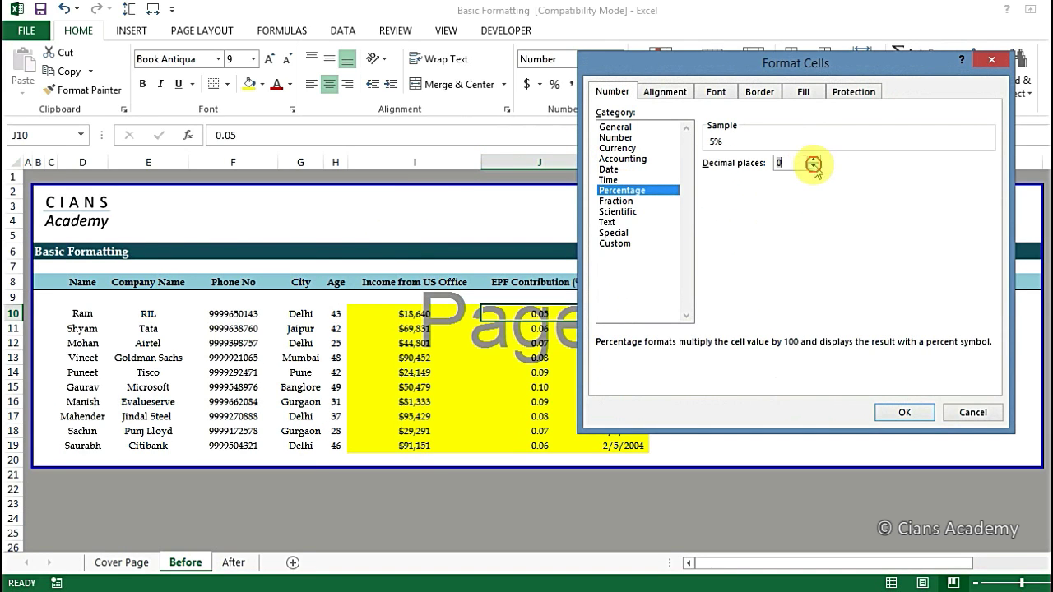
left_click(911, 413)
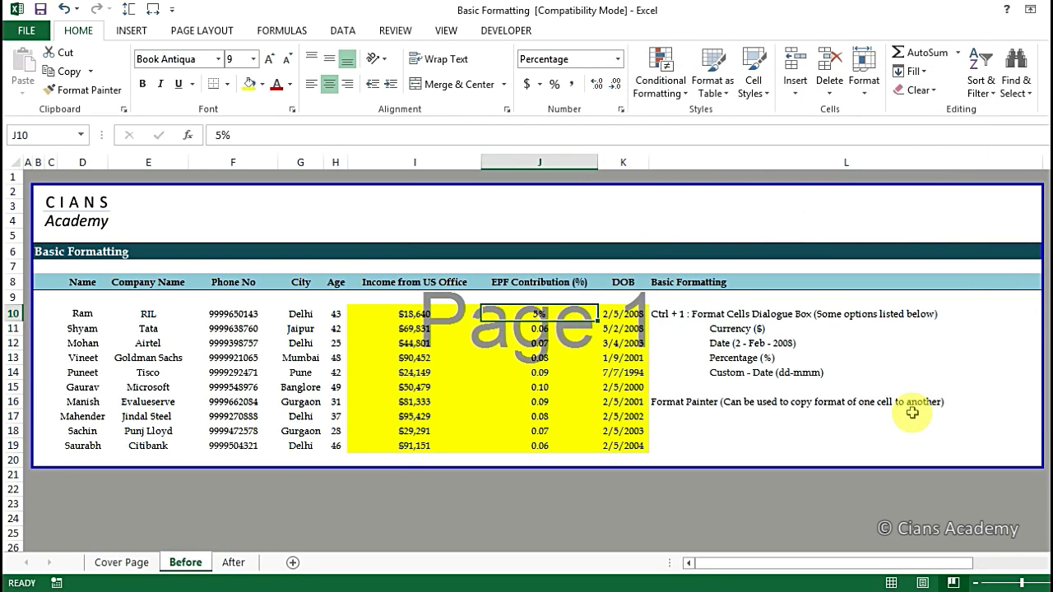
left_click(912, 413)
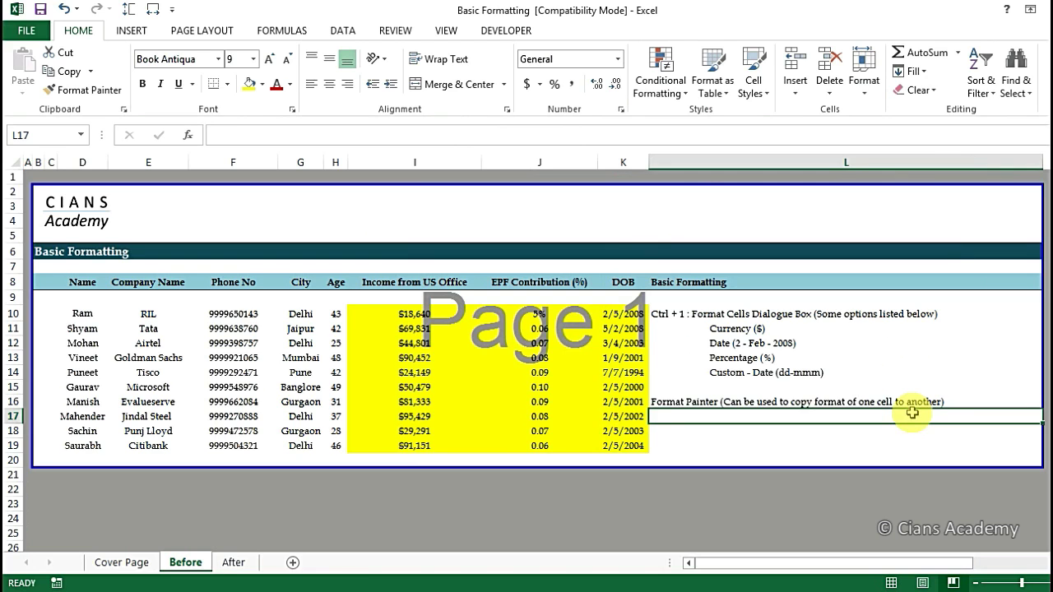
key("Left")
key("Up")
key("Up")
key("Left")
key("Up")
key("Up")
key("Up")
key("Up")
key("Up")
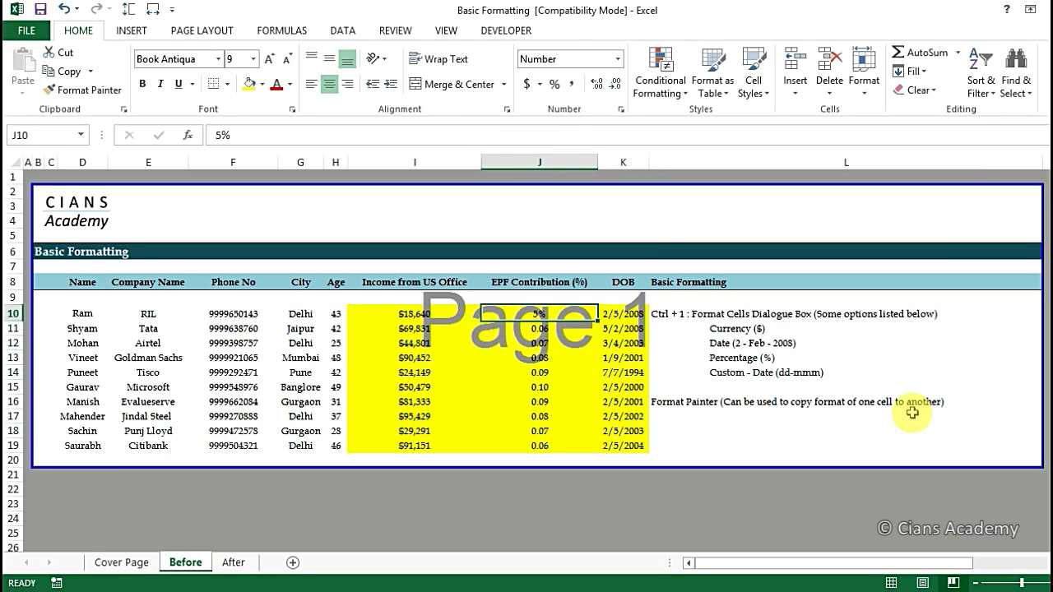
Apply the Percent Style to the EPF Contribution value in J11.
key("Down")
key("alt")
key("h")
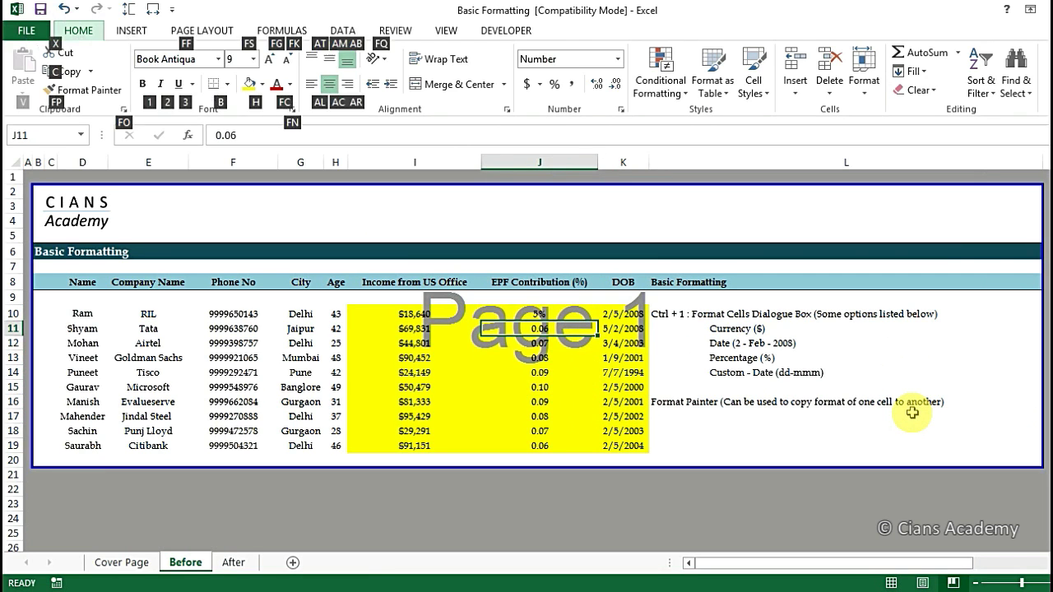
key("p")
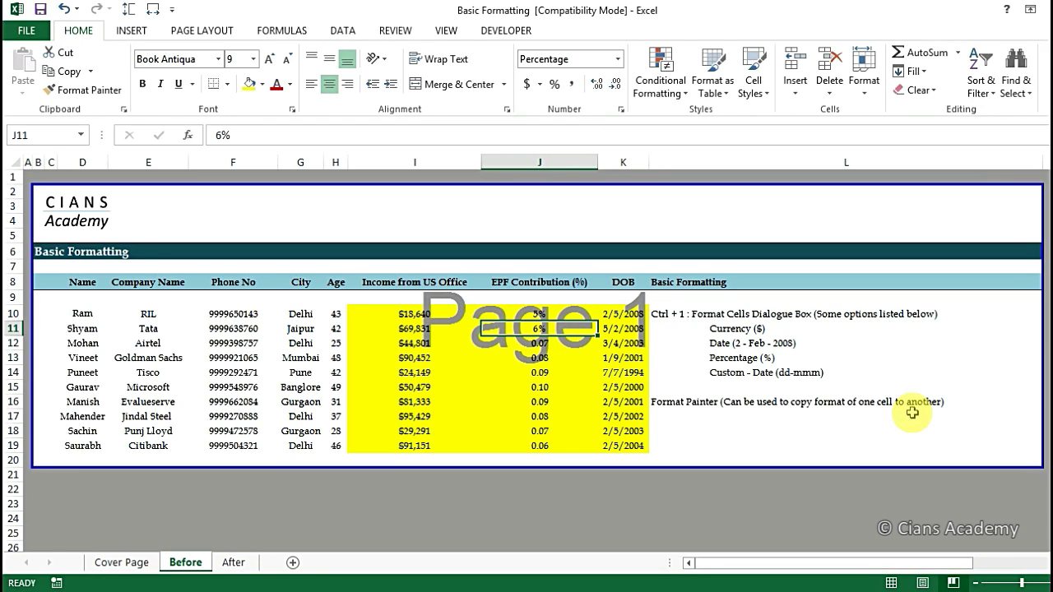
Copy the percentage format of J11 to the EPF Contribution values in J11:J19 using Paste Special with Formats.
key("ctrl+c")
key("ctrl+shift+Down")
key("shift+Down")
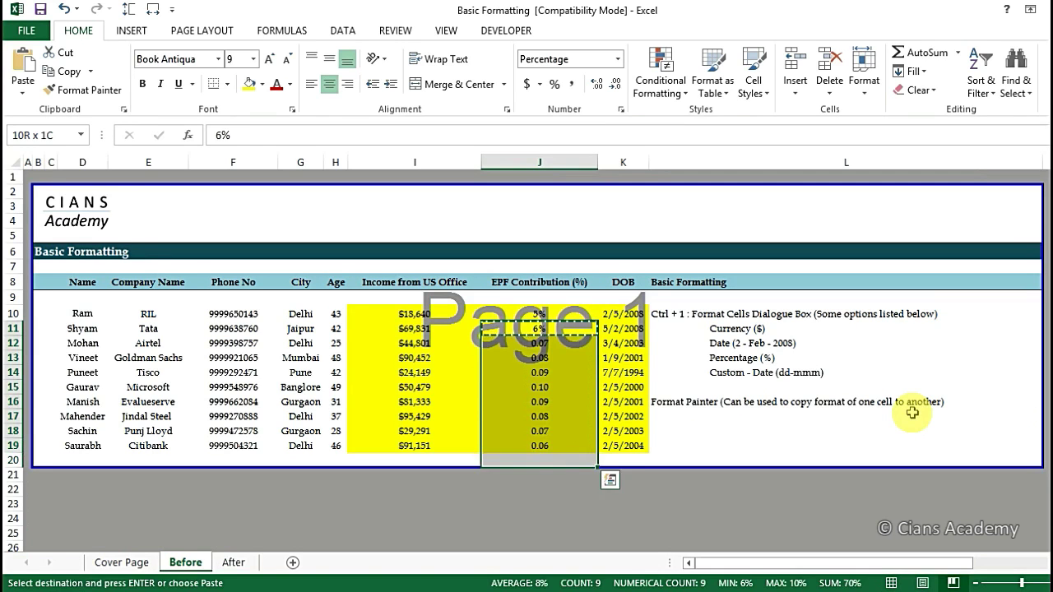
key("shift+Up")
key("alt")
key("e")
key("s")
key("t")
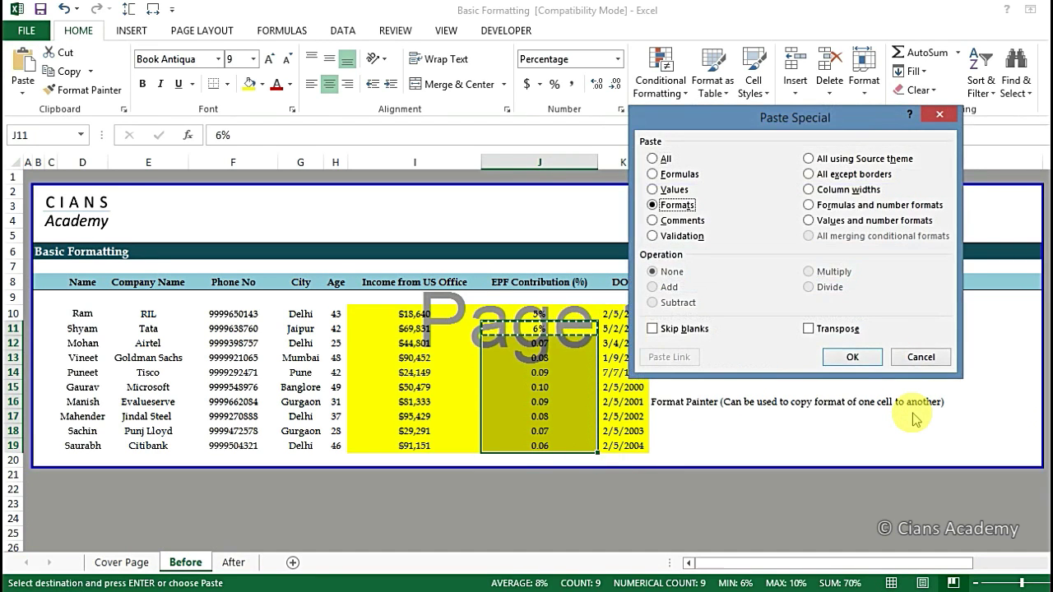
key("Return")
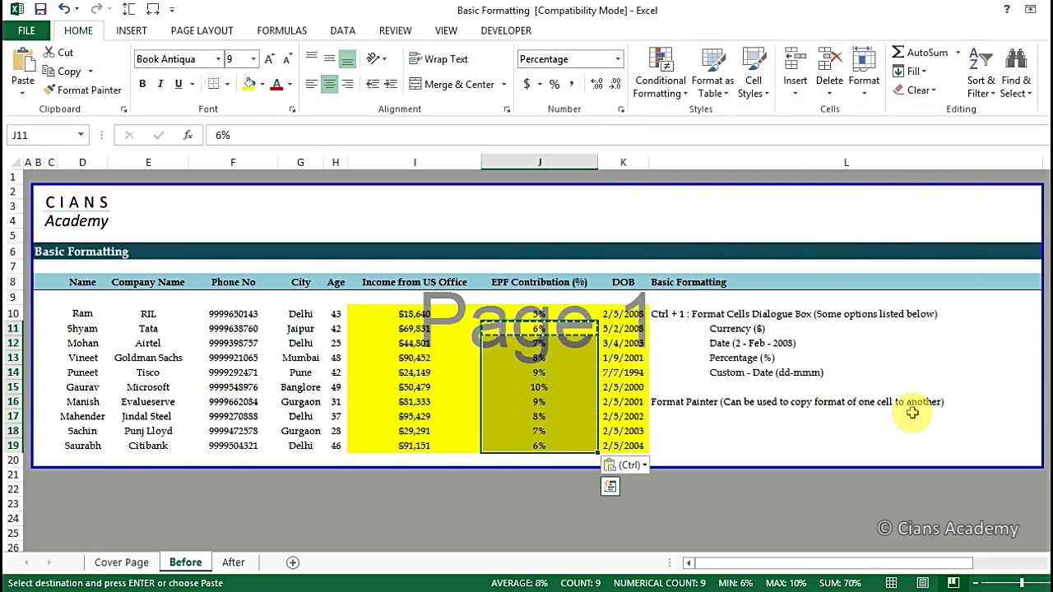
key("Escape")
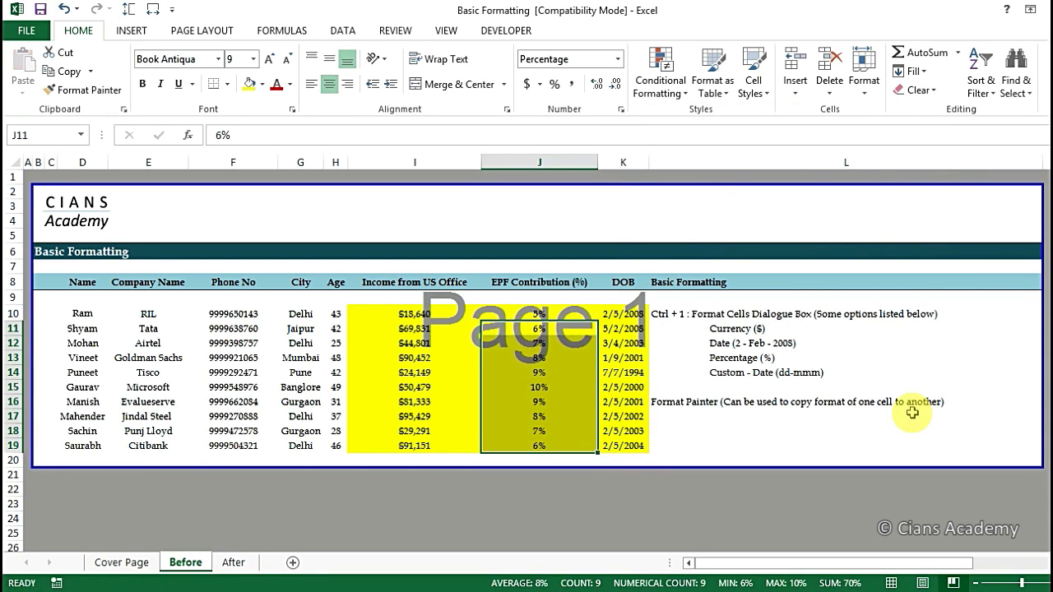
Format the first DOB value in K10 as a Date of type 14-Mar-12.
key("Right")
key("Up")
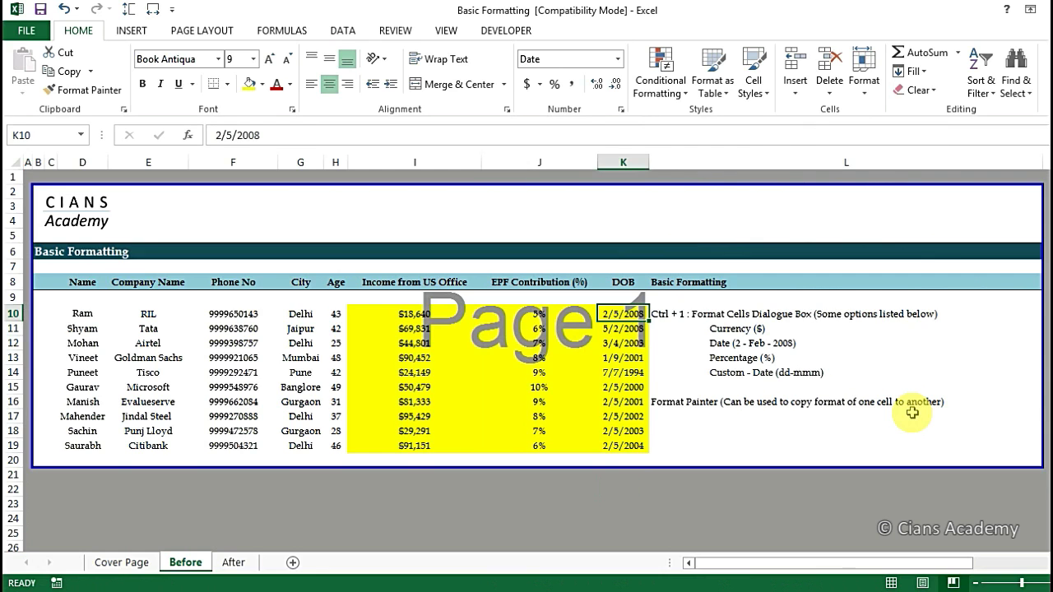
key("Right")
key("Down")
key("Down")
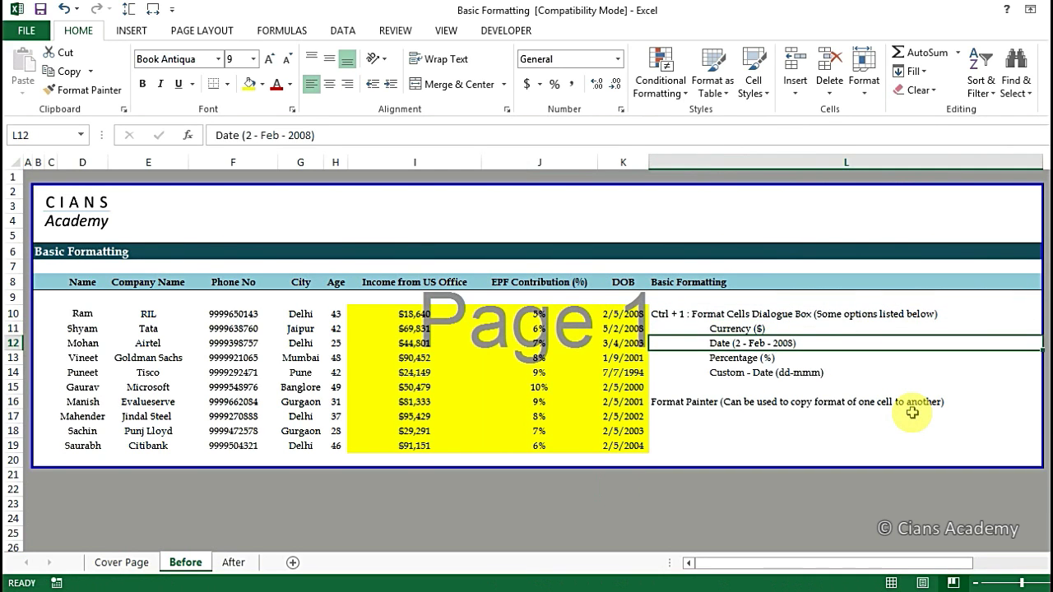
key("Up")
key("Up")
key("Left")
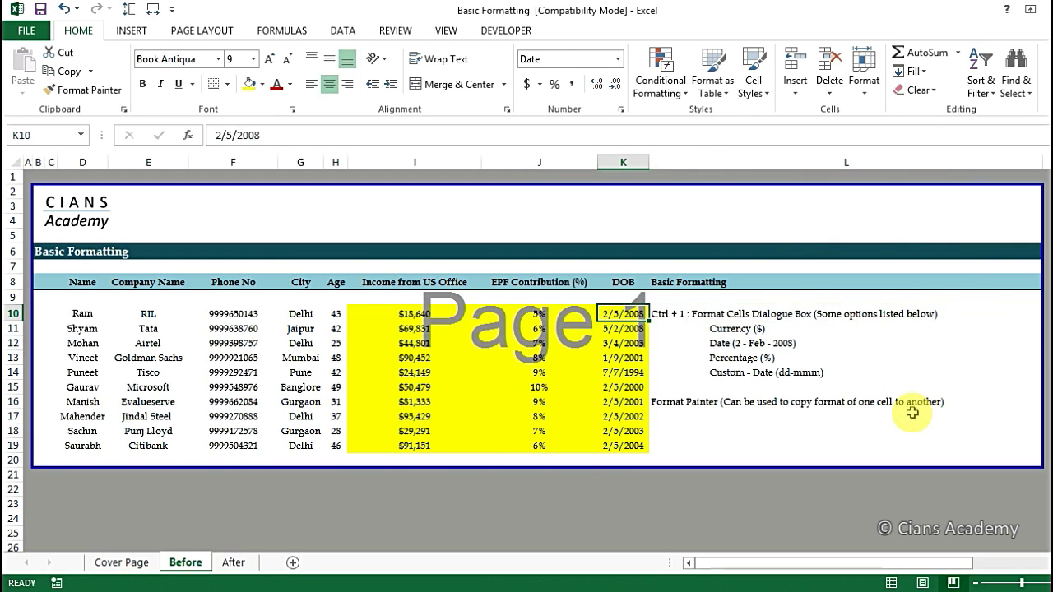
key("ctrl+1")
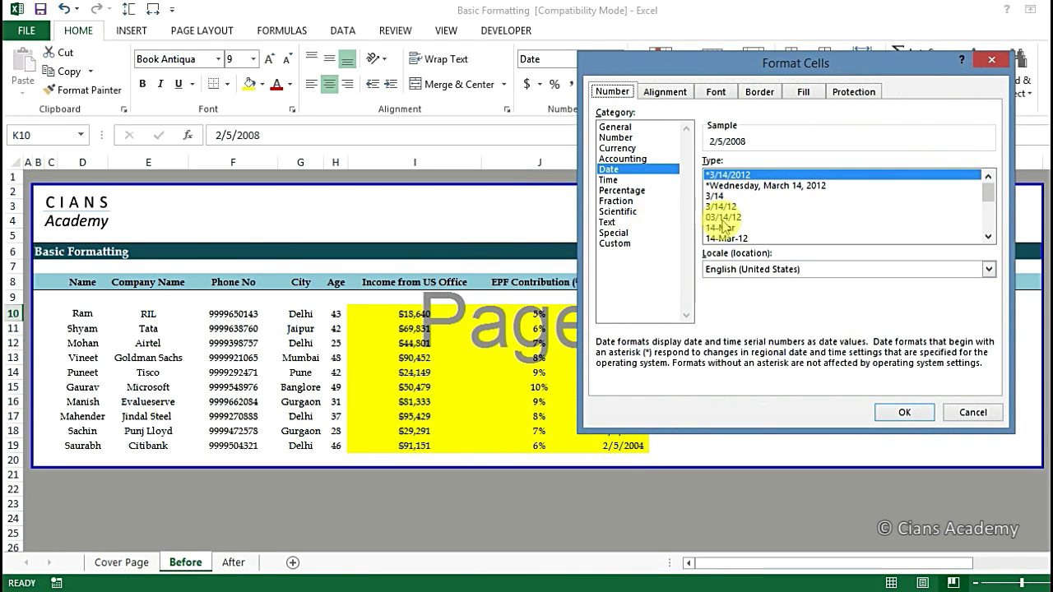
left_click(642, 175)
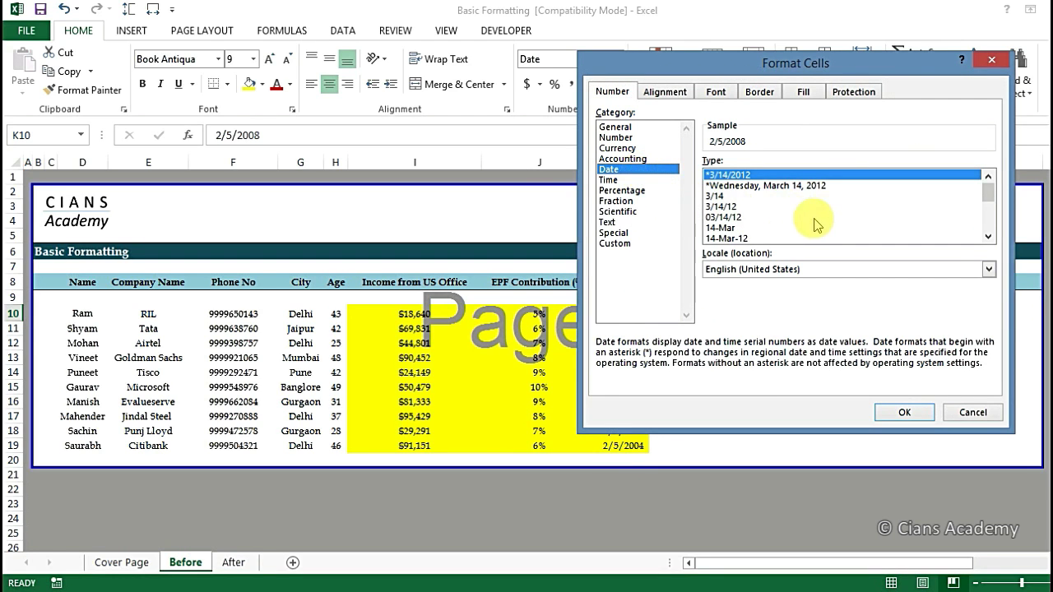
left_click(730, 238)
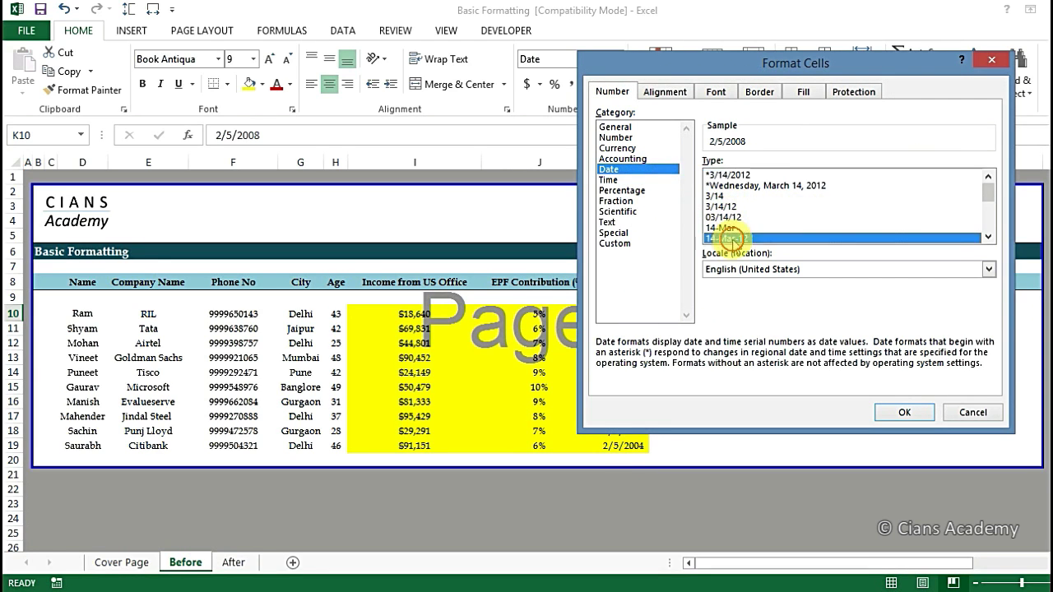
left_click(903, 411)
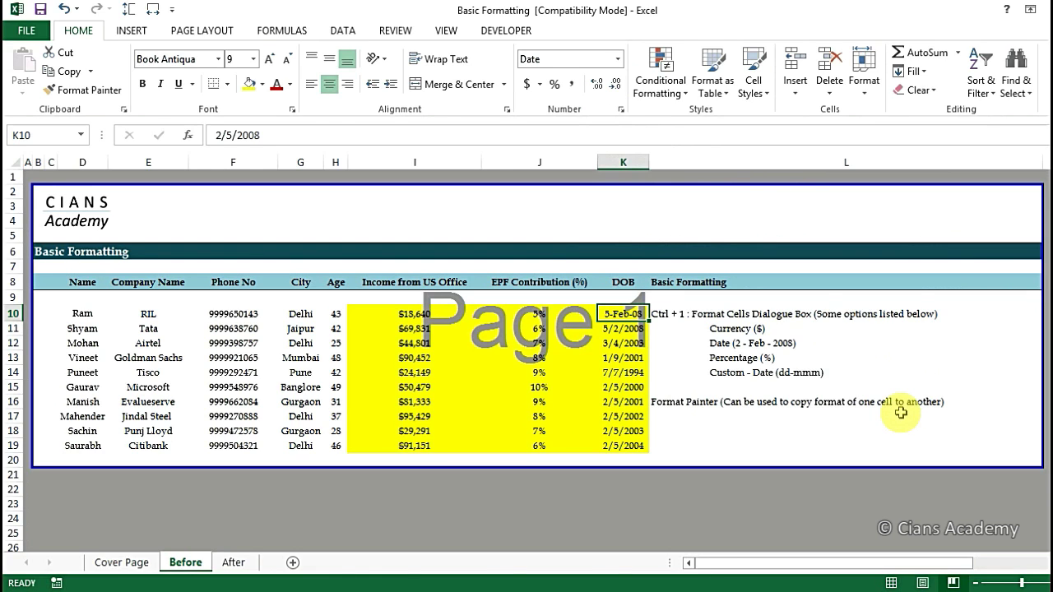
Examine the custom date entry in L14 of the Basic Formatting notes alongside the DOB column.
key("Right")
key("Down")
key("Down")
key("Down")
key("Down")
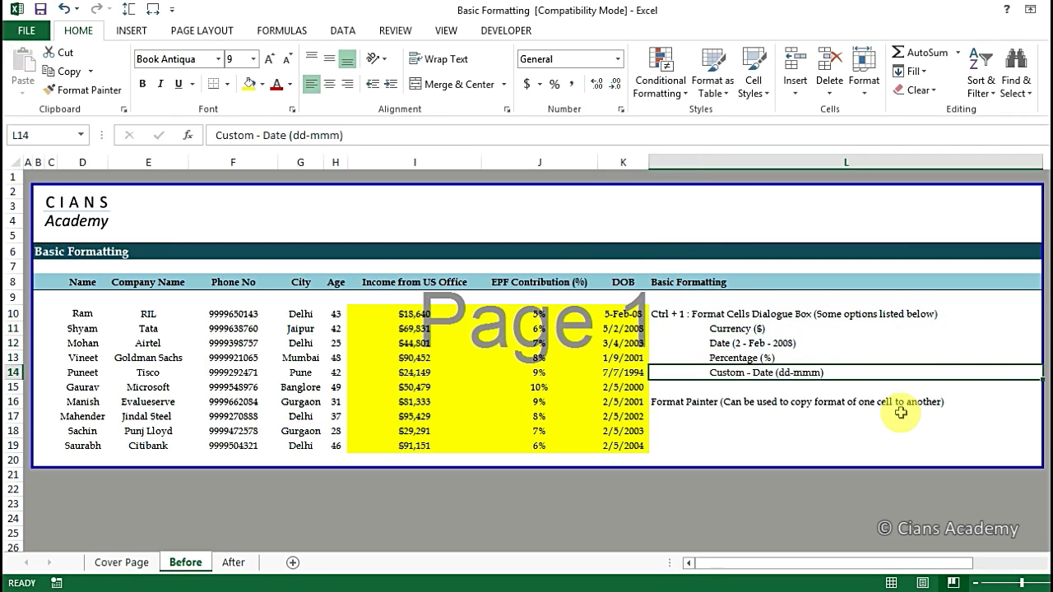
key("Left")
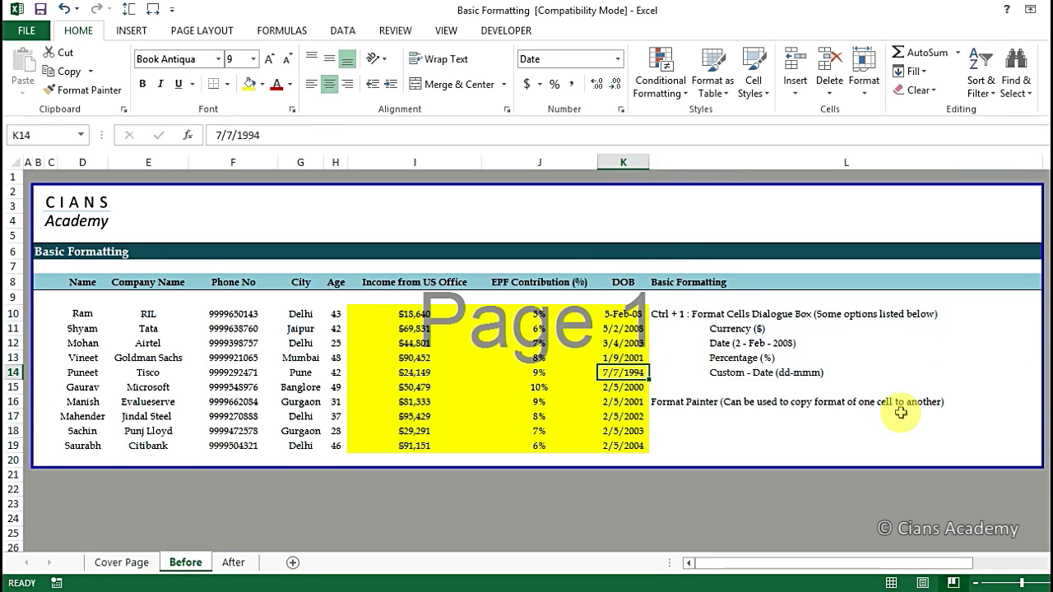
key("Up")
key("Up")
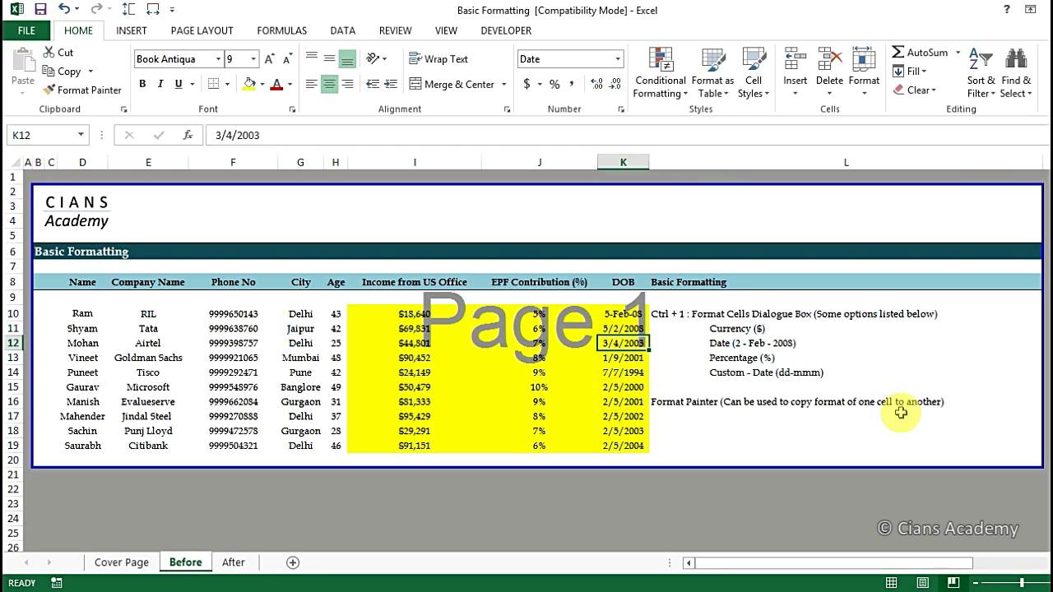
key("Right")
key("Down")
key("Down")
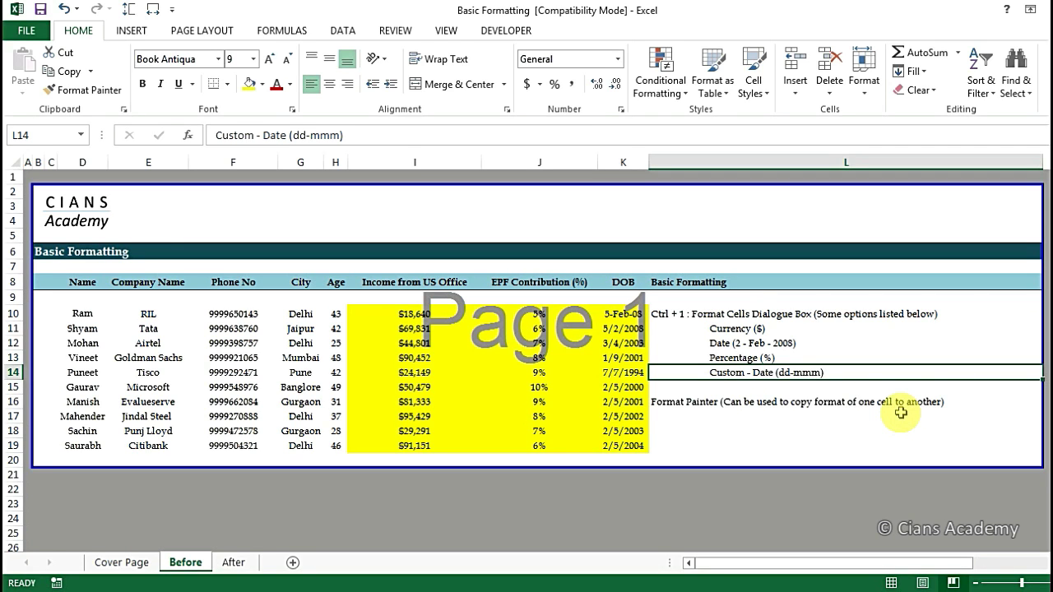
key("Left")
key("Up")
key("Up")
key("Up")
key("Up")
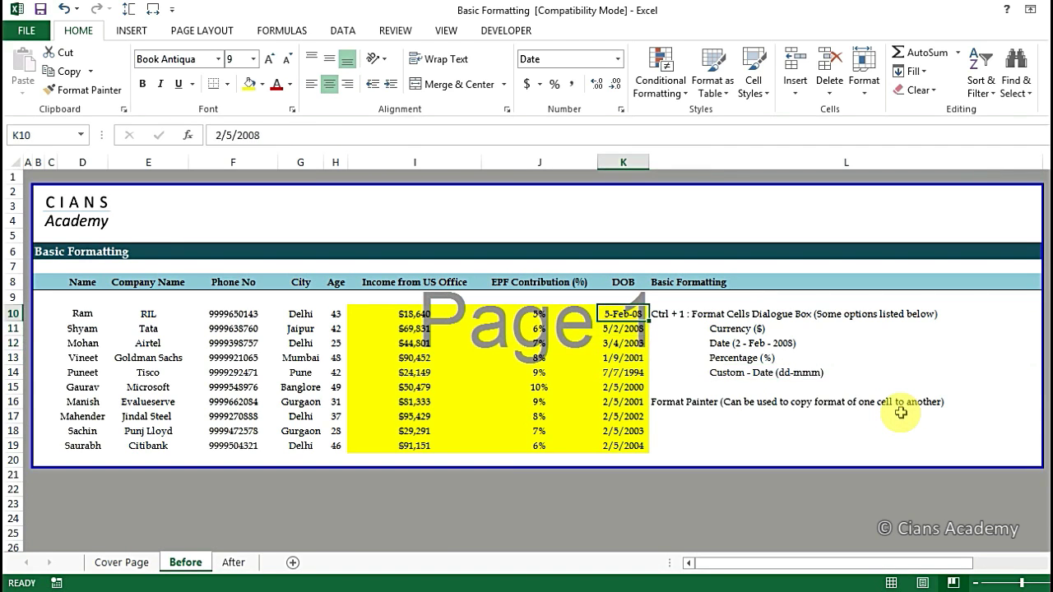
Format the DOB value in K11 with the custom number format dd-mmm.
key("Down")
key("ctrl+1")
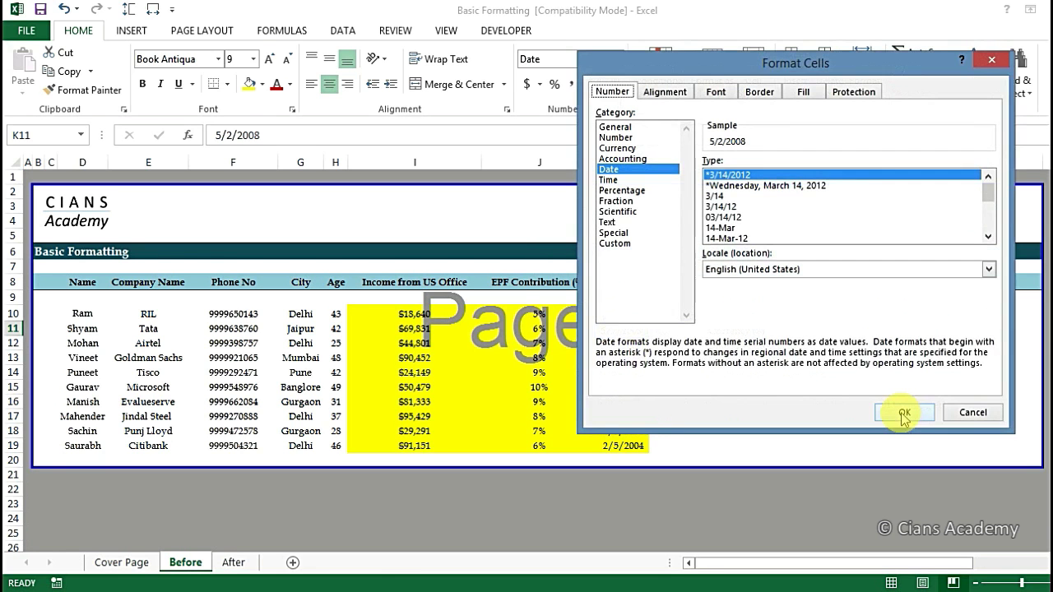
left_click(616, 244)
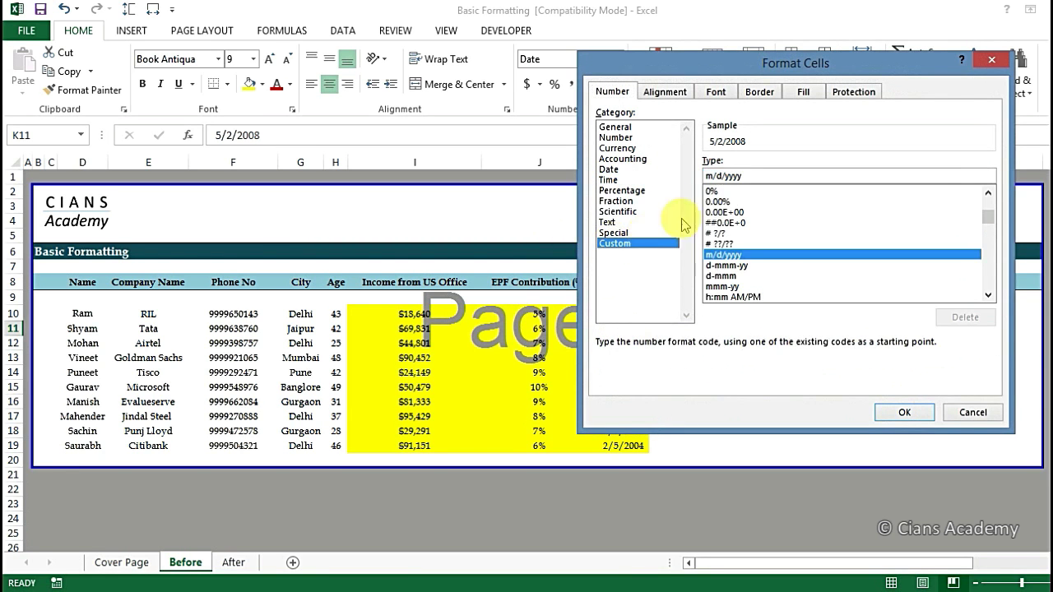
double_click(726, 175)
type("dd-mmm")
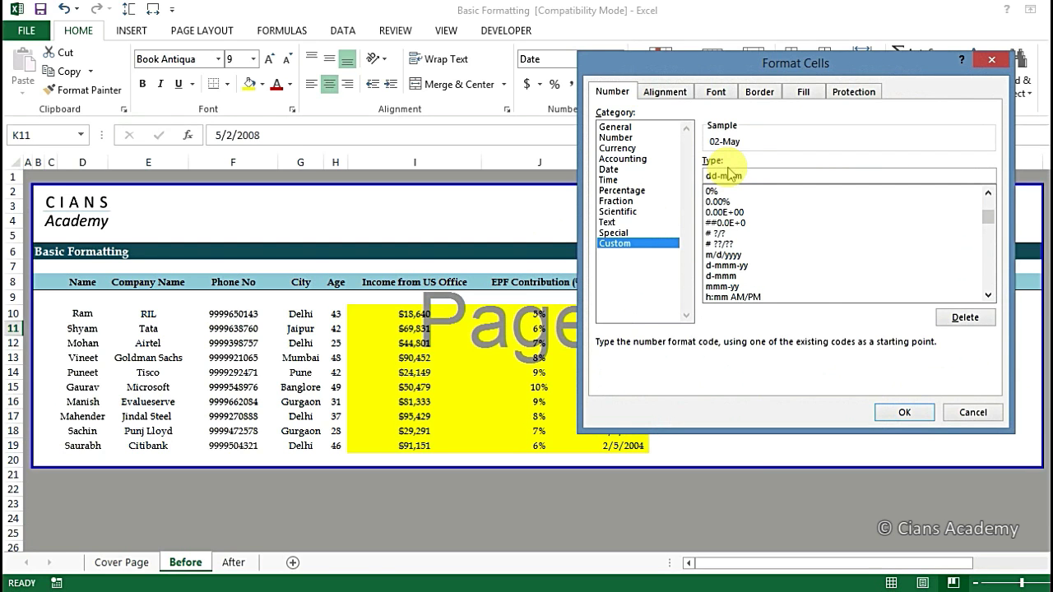
left_click(903, 411)
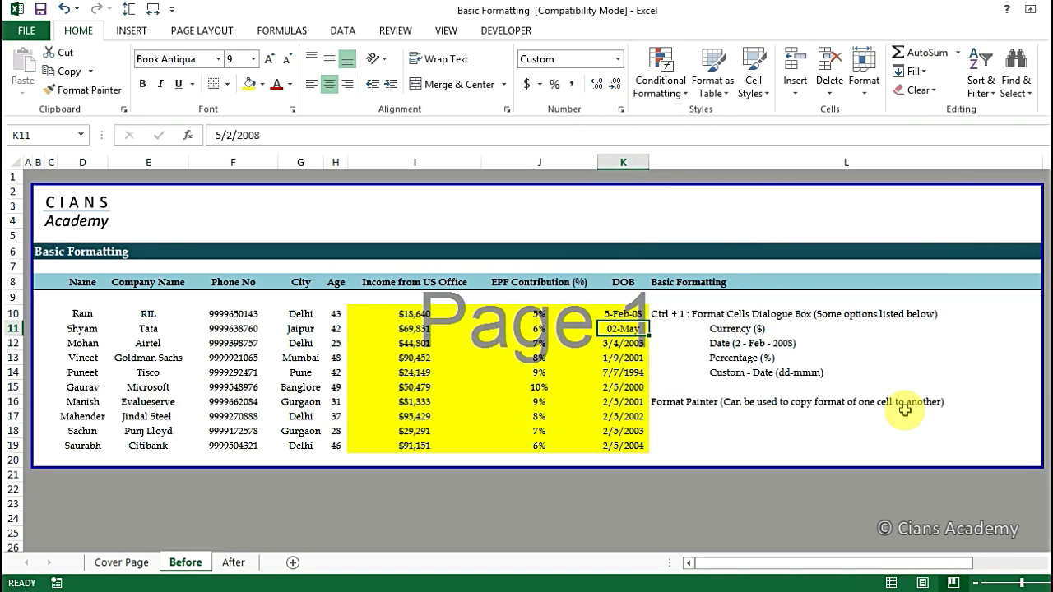
Copy the formatted DOB cell K11 and extend the selection down the DOB column through K16.
key("ctrl+c")
key("shift+Down")
key("shift+Down")
key("shift+Down")
key("shift+Down")
key("shift+Down")
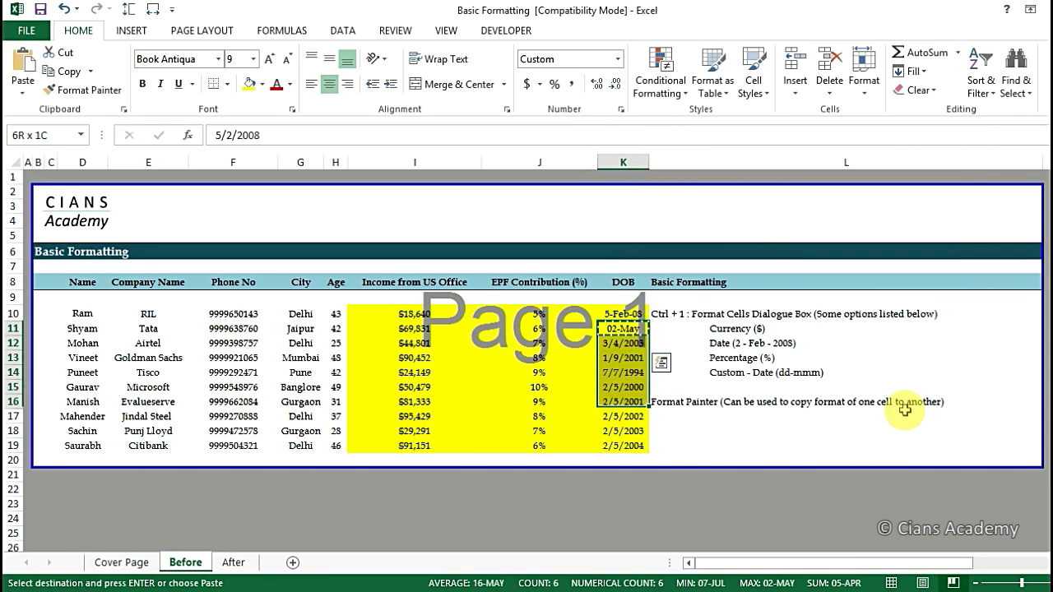